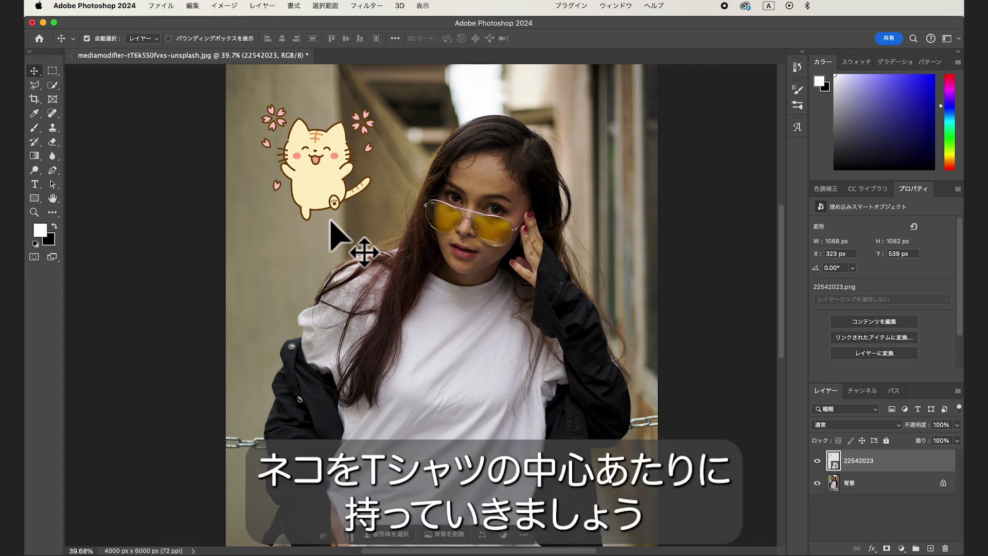
Step: Drag the placed cat illustration onto the centre of the woman's white T-shirt
{"action": "mouse_move", "coordinate": [316, 173]}
{"action": "left_mouse_down"}
{"action": "mouse_move", "coordinate": [452, 406]}
{"action": "mouse_move", "coordinate": [449, 397]}
{"action": "left_mouse_up"}
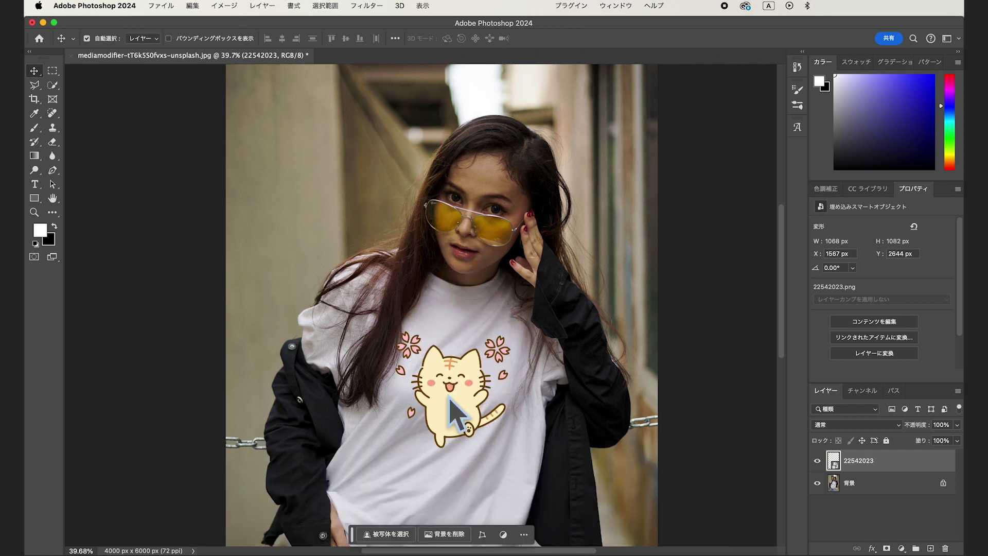
Step: Rotate the cat about 7.8°, scale it to roughly 72% on the shirt, then select the photo layer
{"action": "key", "text": "super"}
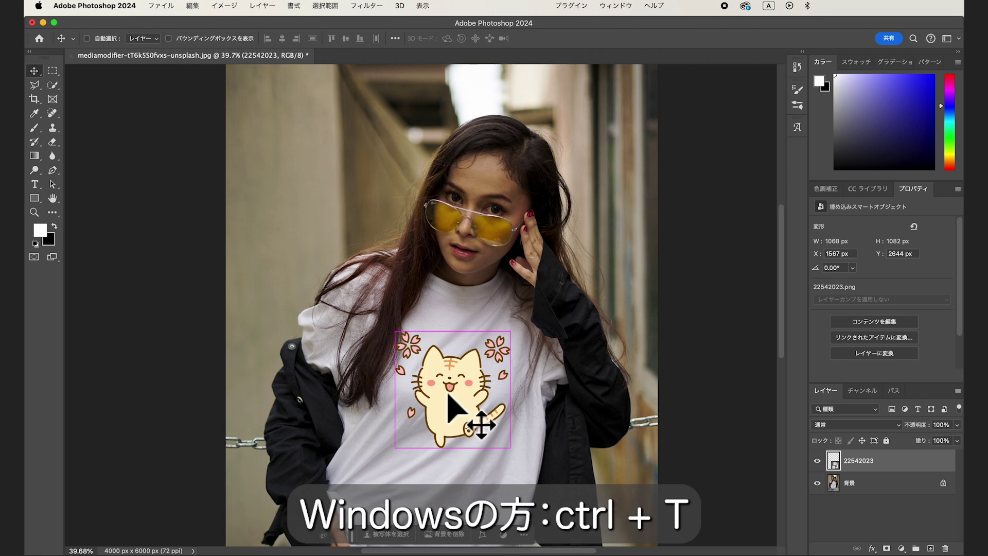
{"action": "key", "text": "super+t"}
{"action": "mouse_move", "coordinate": [385, 325]}
{"action": "left_mouse_down"}
{"action": "mouse_move", "coordinate": [400, 320]}
{"action": "mouse_move", "coordinate": [432, 360]}
{"action": "left_mouse_up"}
{"action": "left_click_drag", "start_coordinate": [506, 451], "coordinate": [475, 424]}
{"action": "left_click_drag", "start_coordinate": [437, 374], "coordinate": [440, 386]}
{"action": "left_click_drag", "start_coordinate": [401, 339], "coordinate": [408, 337]}
{"action": "left_click", "coordinate": [492, 465]}
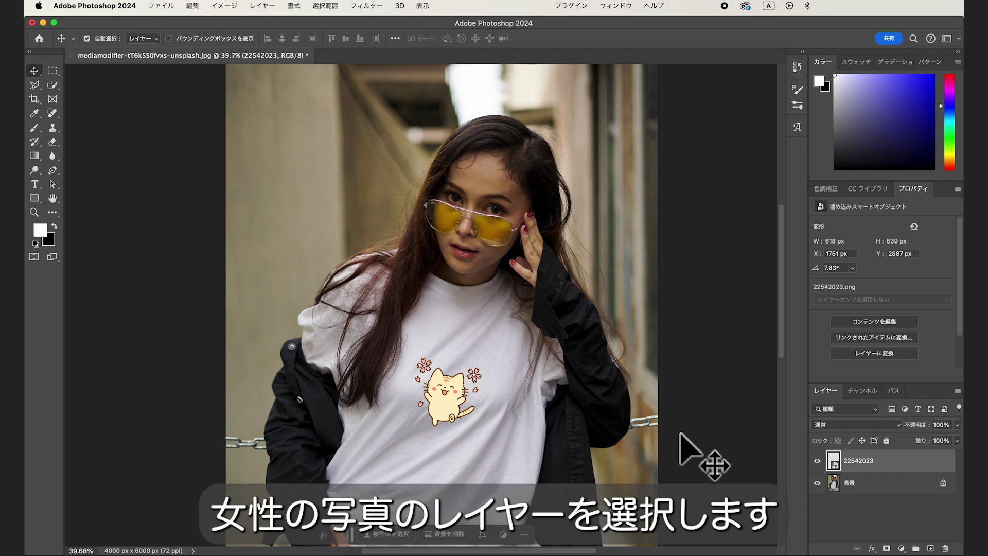
{"action": "left_click", "coordinate": [855, 485]}
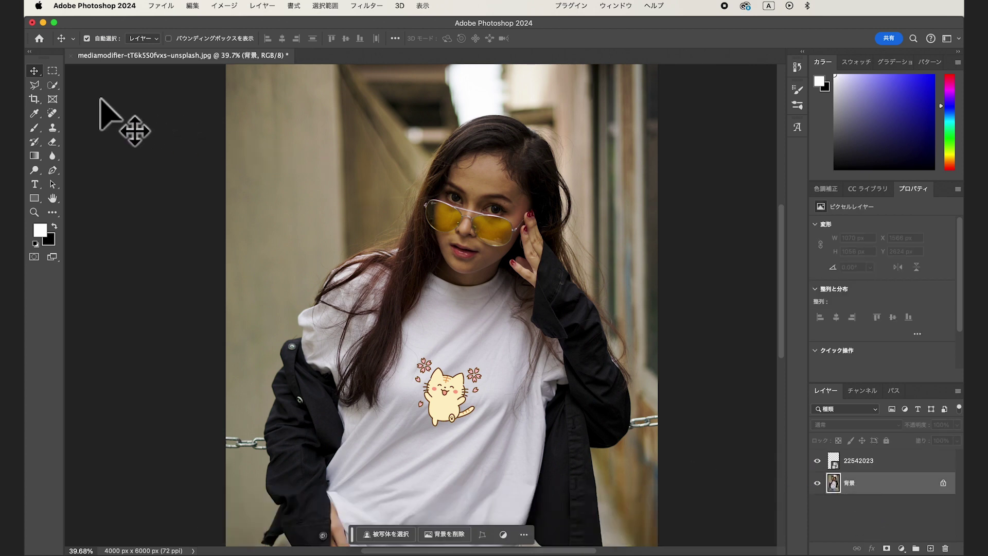
Step: Outline the shirt area around the cat with the Polygonal Lasso and copy it to a new Layer 1
{"action": "left_click", "coordinate": [35, 84]}
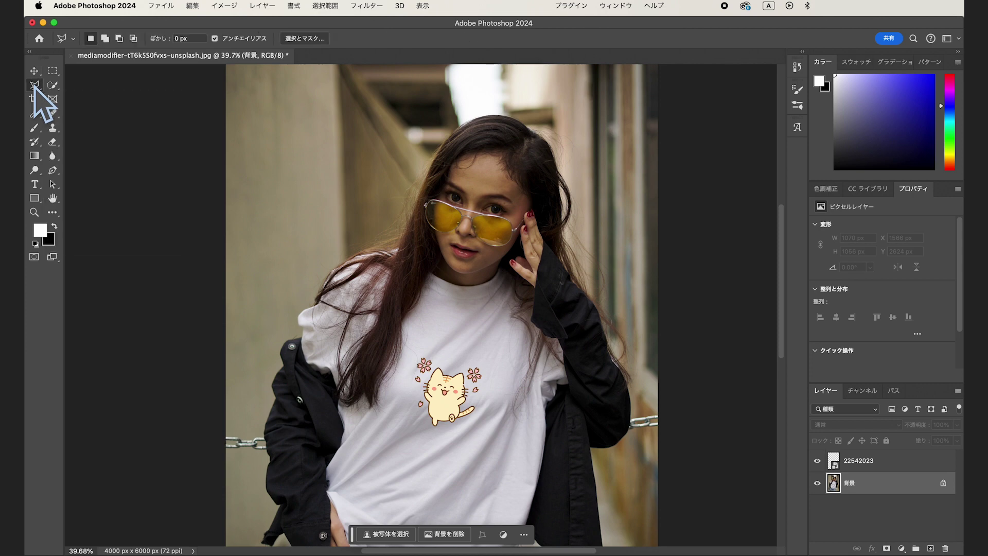
{"action": "left_click", "coordinate": [77, 94]}
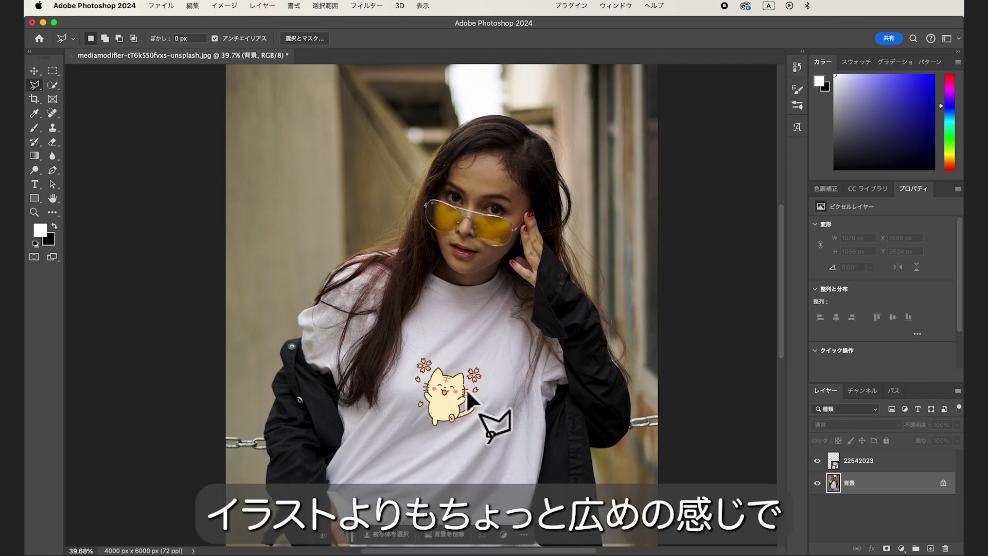
{"action": "left_click", "coordinate": [414, 338]}
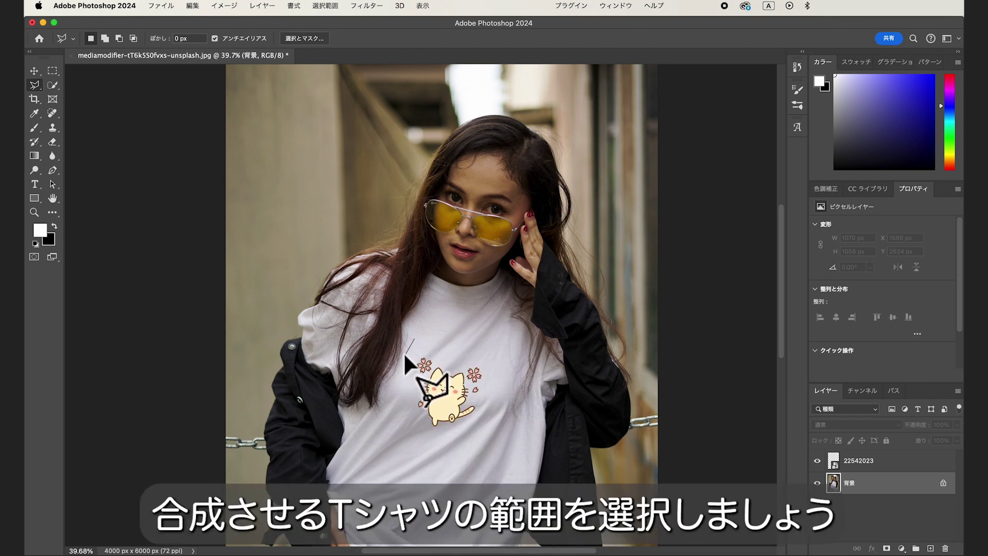
{"action": "left_click", "coordinate": [396, 386]}
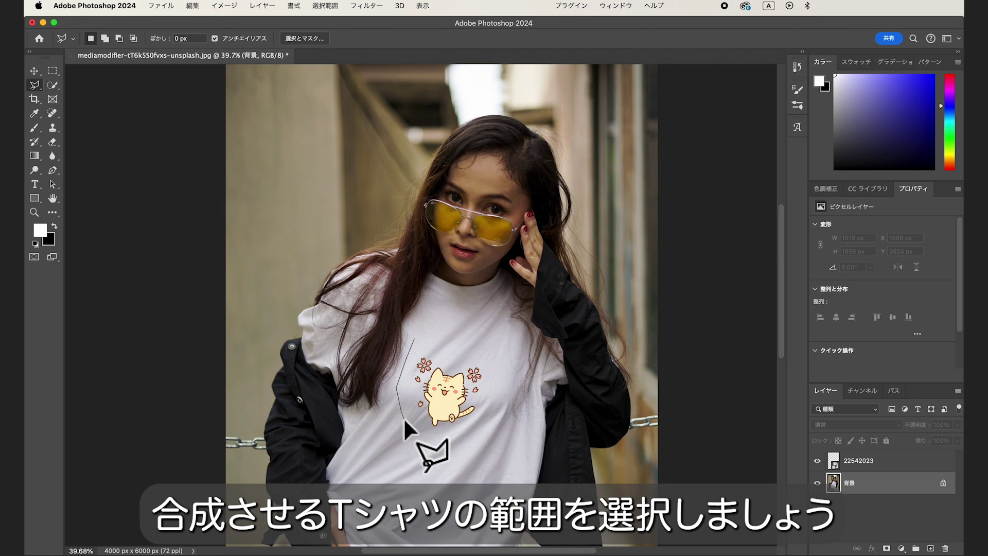
{"action": "left_click", "coordinate": [416, 436]}
{"action": "left_click", "coordinate": [443, 444]}
{"action": "left_click", "coordinate": [494, 433]}
{"action": "left_click", "coordinate": [499, 358]}
{"action": "left_click", "coordinate": [483, 343]}
{"action": "left_click", "coordinate": [416, 339]}
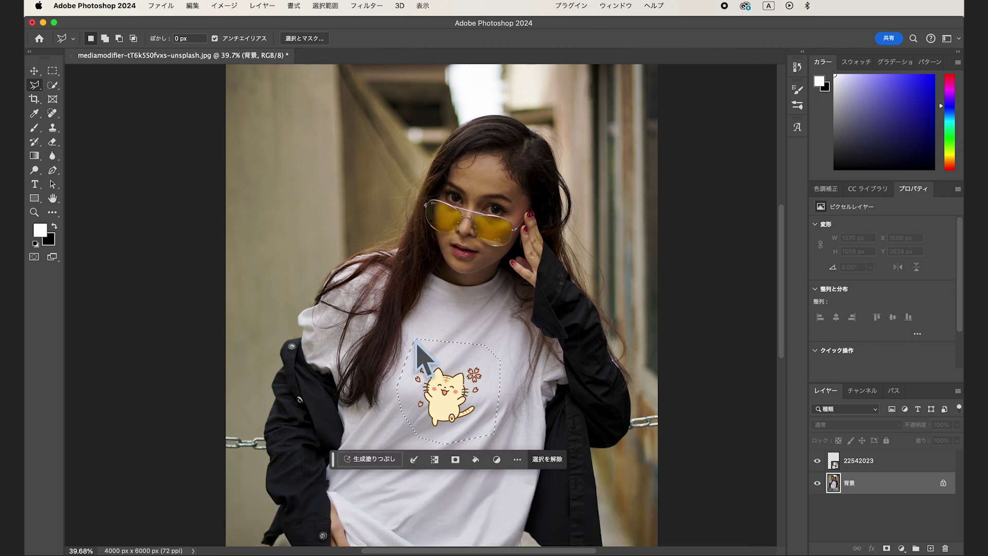
{"action": "right_click", "coordinate": [498, 375]}
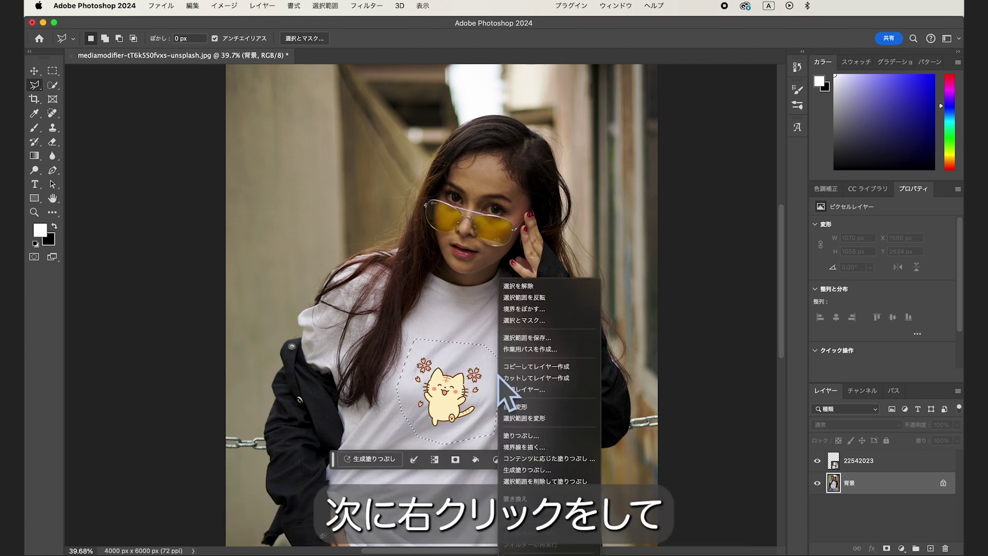
{"action": "left_click", "coordinate": [570, 367]}
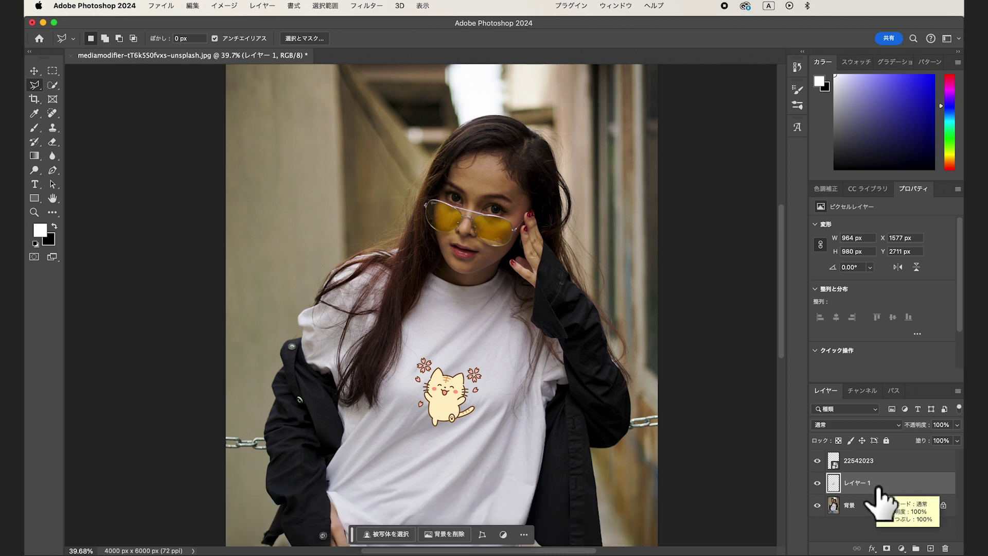
Step: Hide the cat and background photo layers, leaving only the shirt patch visible
{"action": "left_click", "coordinate": [817, 460]}
{"action": "left_click", "coordinate": [817, 504]}
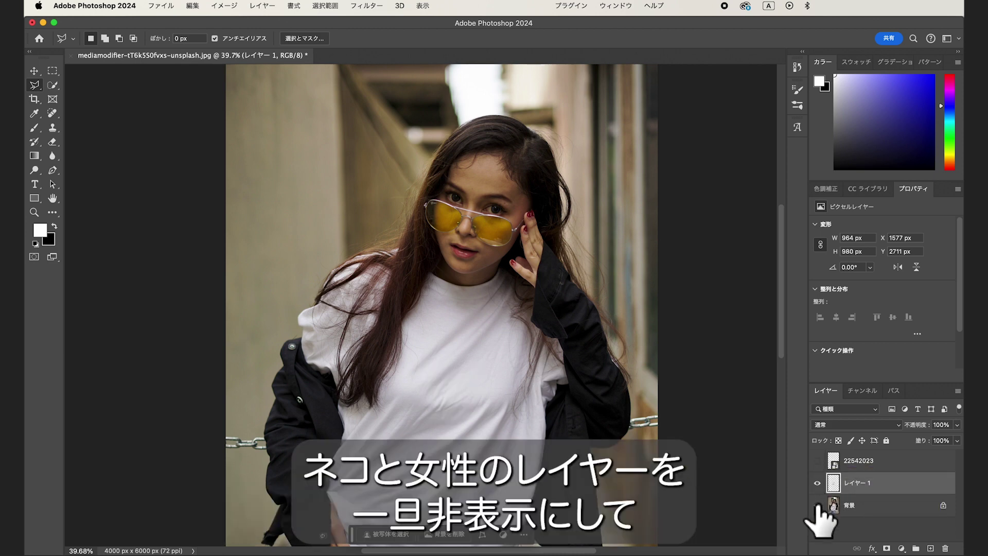
{"action": "left_click", "coordinate": [817, 505]}
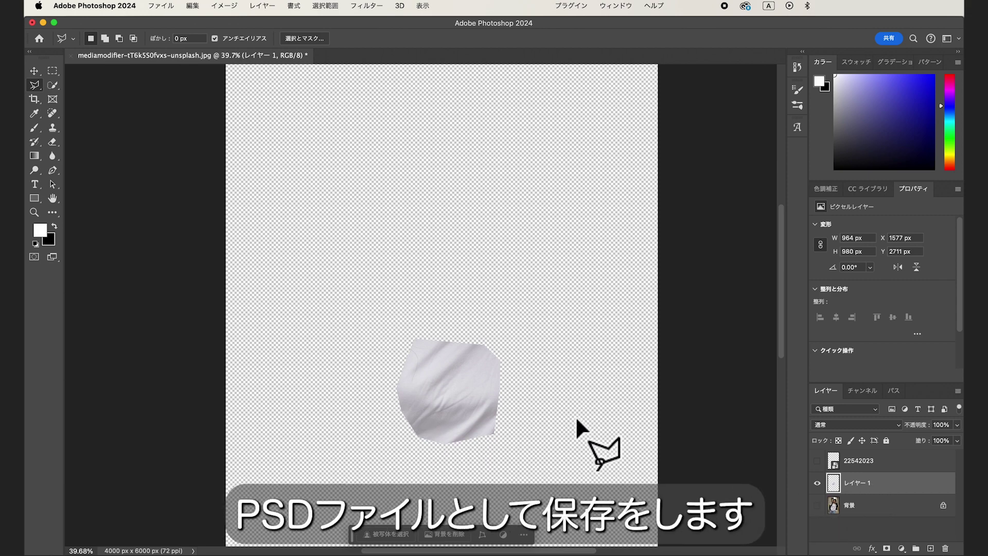
Step: Save the document as shiwa.psd
{"action": "left_click", "coordinate": [163, 8]}
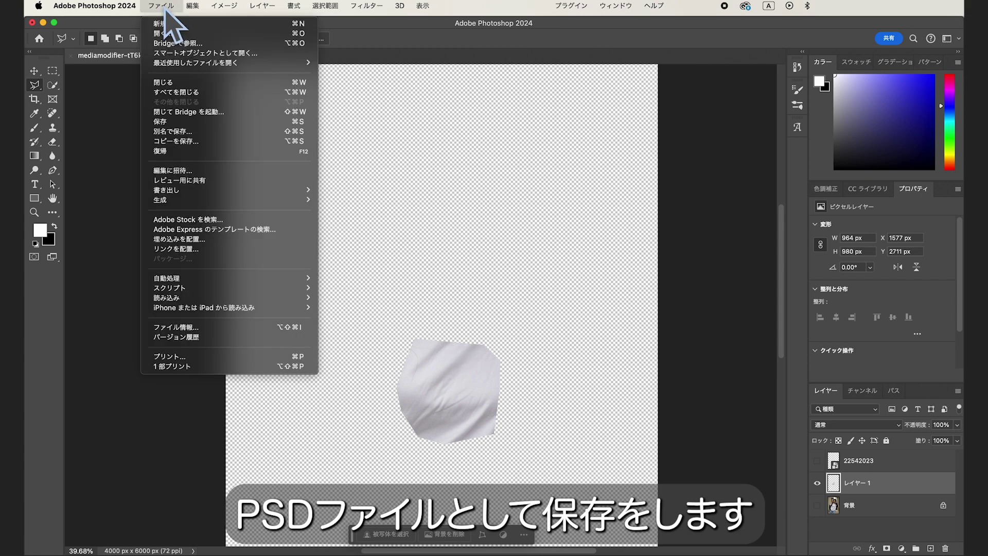
{"action": "left_click", "coordinate": [225, 132]}
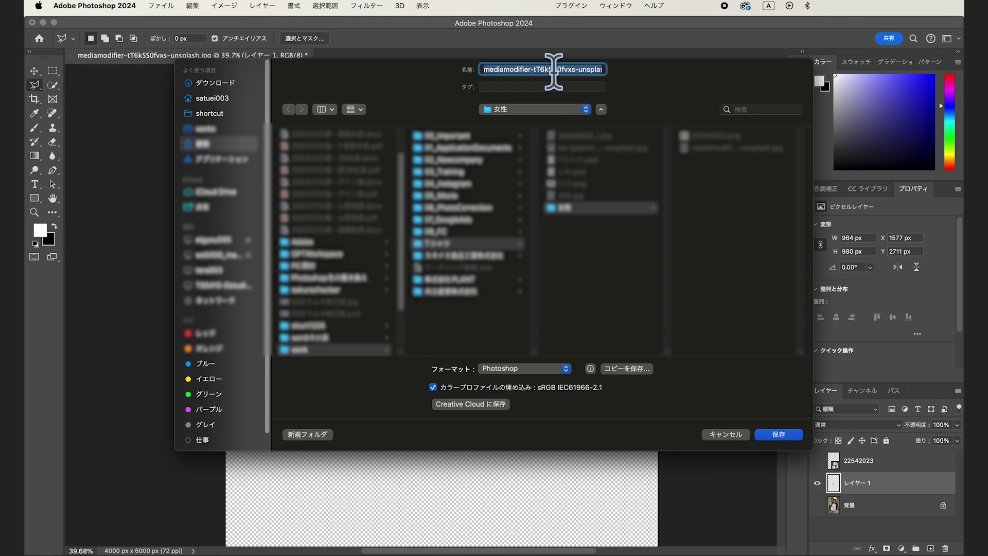
{"action": "key", "text": "BackSpace"}
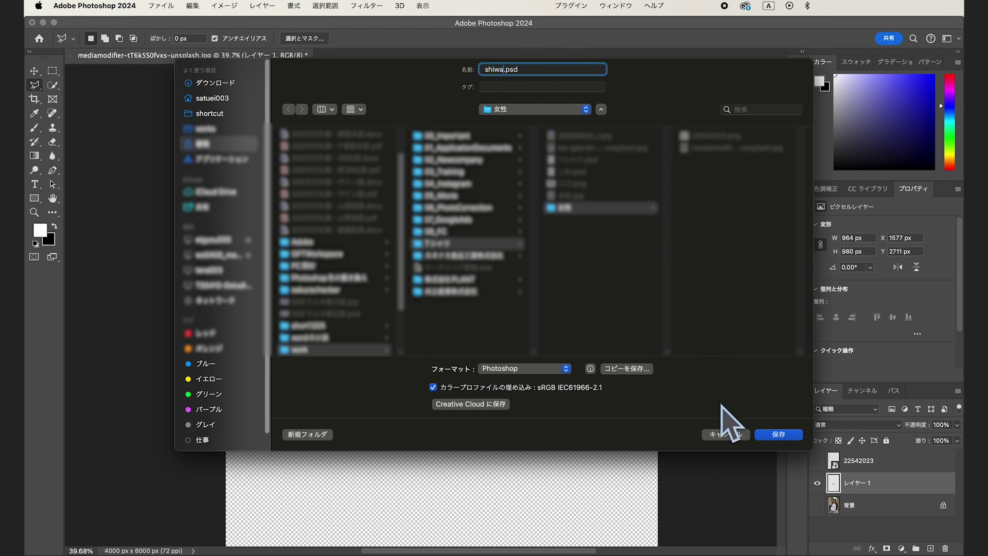
{"action": "left_click", "coordinate": [778, 435]}
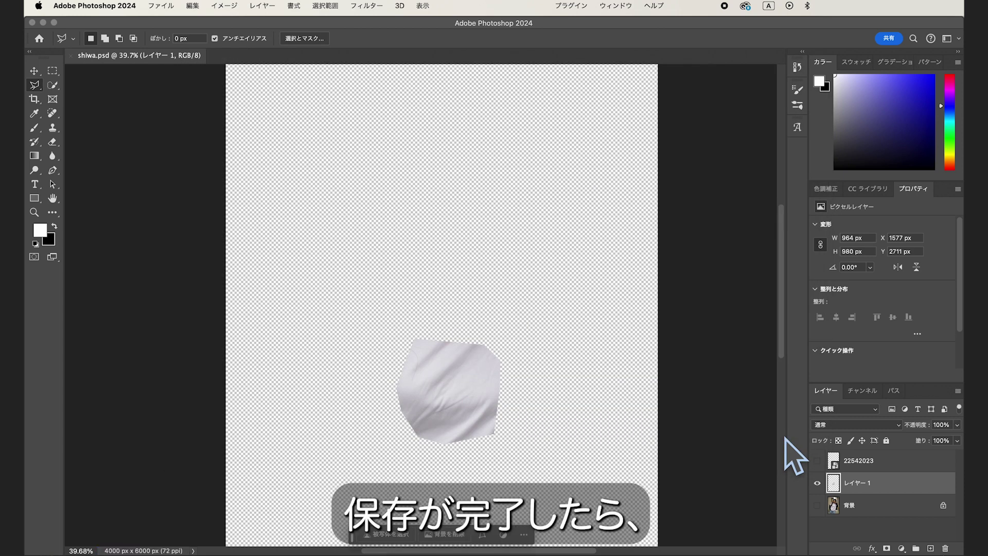
Step: Make the cat and photo layers visible again and select the cat layer
{"action": "left_click", "coordinate": [818, 460]}
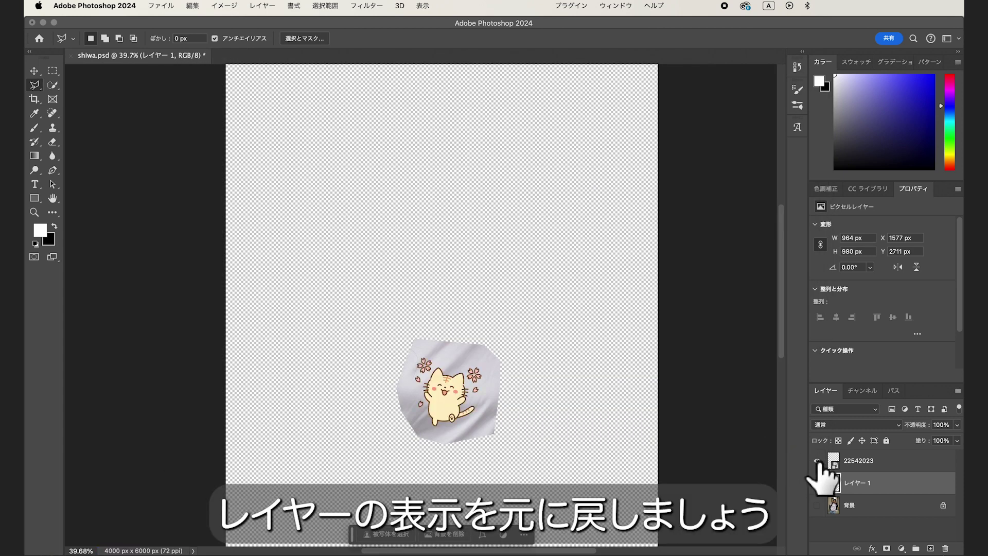
{"action": "left_click", "coordinate": [817, 505]}
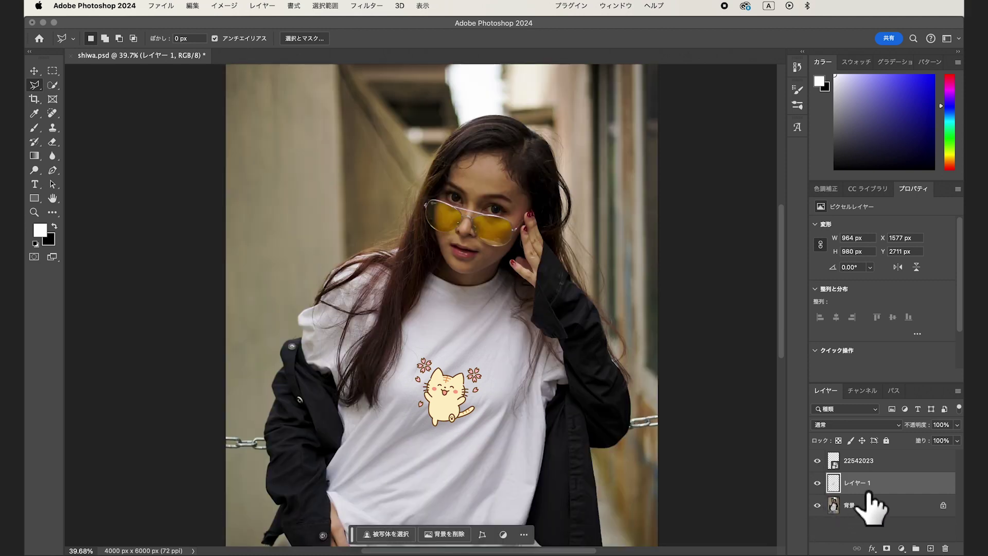
{"action": "left_click", "coordinate": [872, 461]}
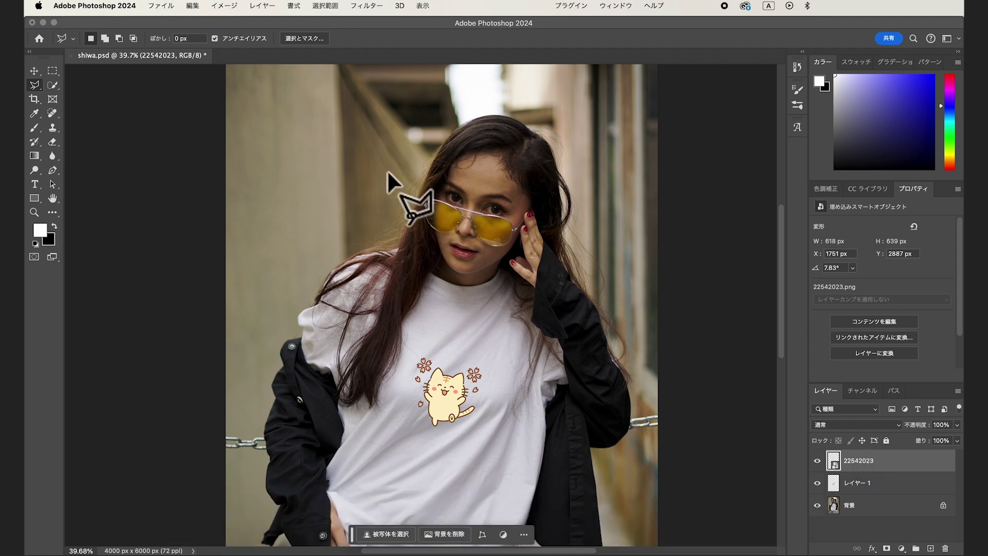
Step: Apply the Distort > Displace filter with horizontal and vertical scale 40
{"action": "left_click", "coordinate": [366, 6]}
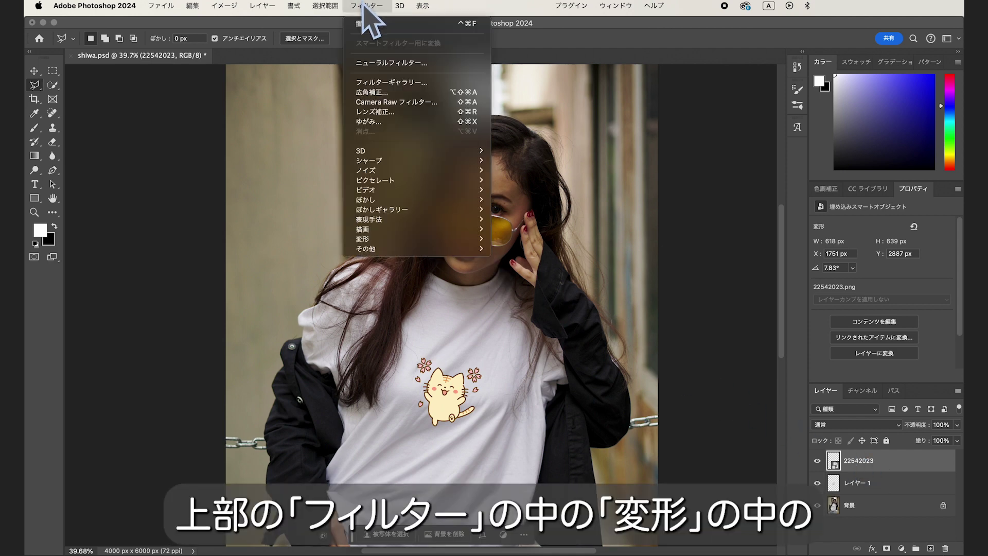
{"action": "mouse_move", "coordinate": [413, 239]}
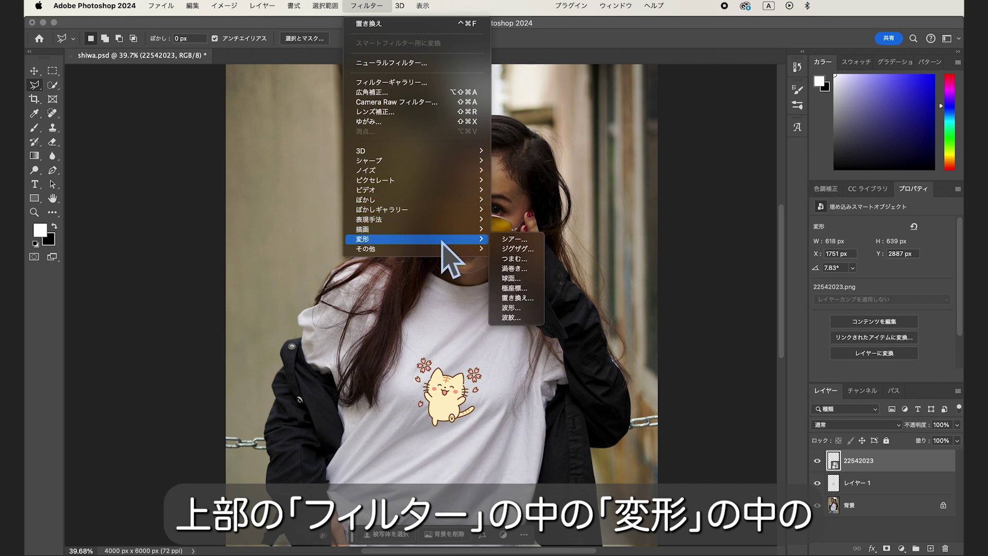
{"action": "left_click", "coordinate": [520, 297]}
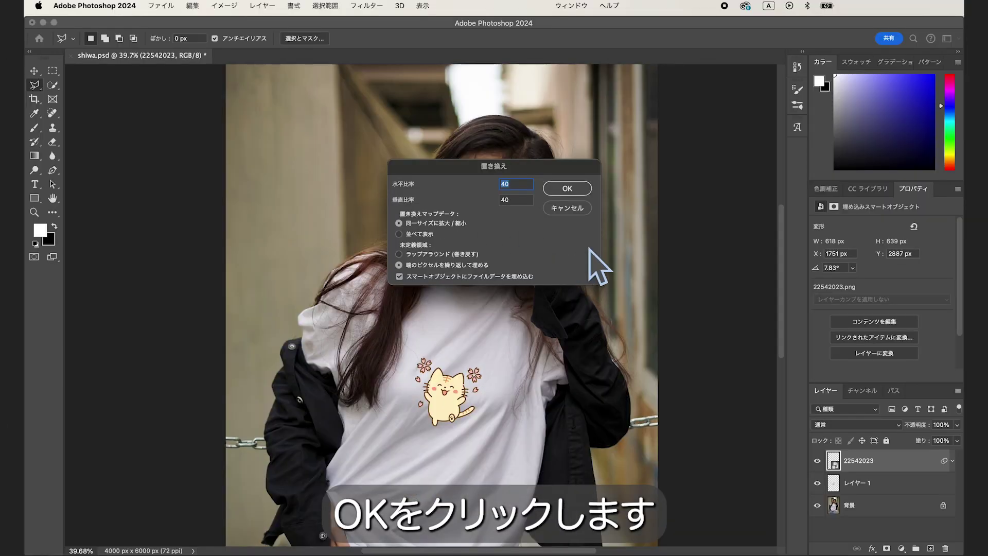
{"action": "left_click", "coordinate": [573, 189]}
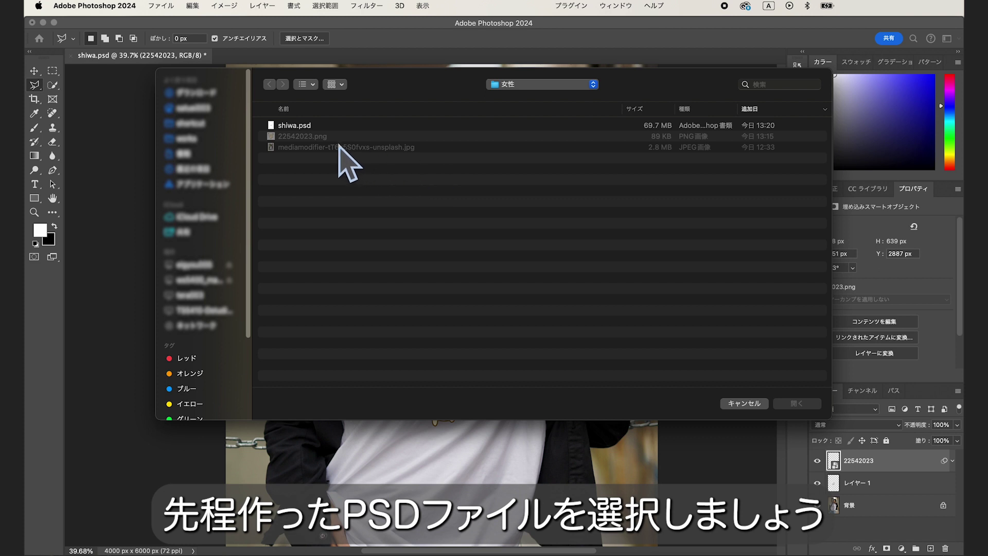
Step: Choose shiwa.psd as the displacement map to warp the cat along the wrinkles
{"action": "left_click", "coordinate": [304, 128]}
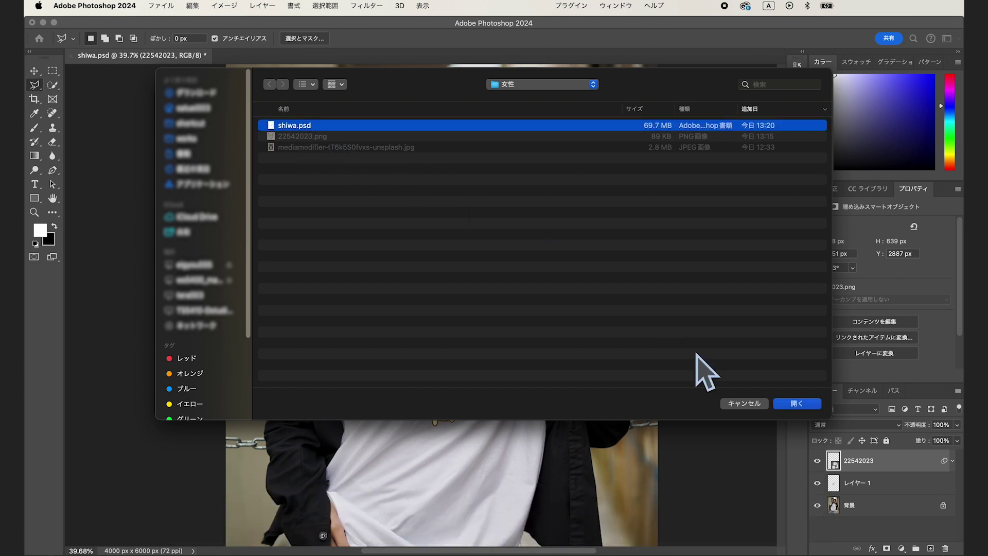
{"action": "left_click", "coordinate": [798, 404]}
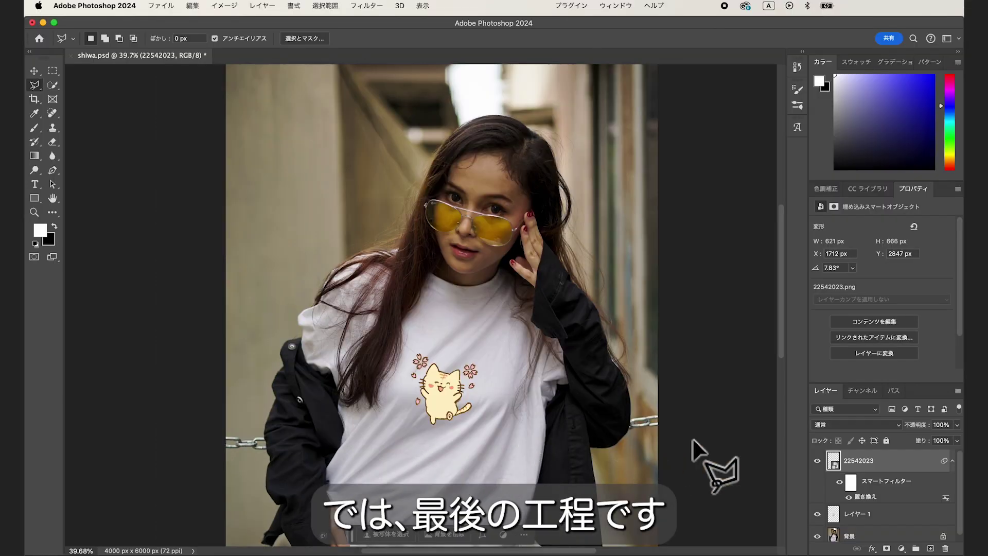
Step: Set the cat layer's blend mode to Multiply (乗算) in Layer Style
{"action": "double_click", "coordinate": [883, 464]}
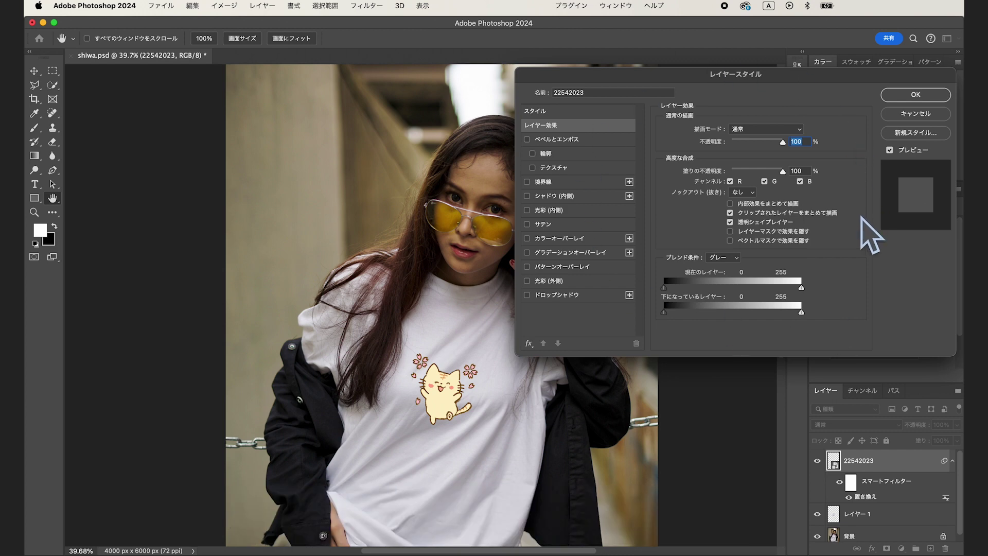
{"action": "left_click", "coordinate": [796, 130]}
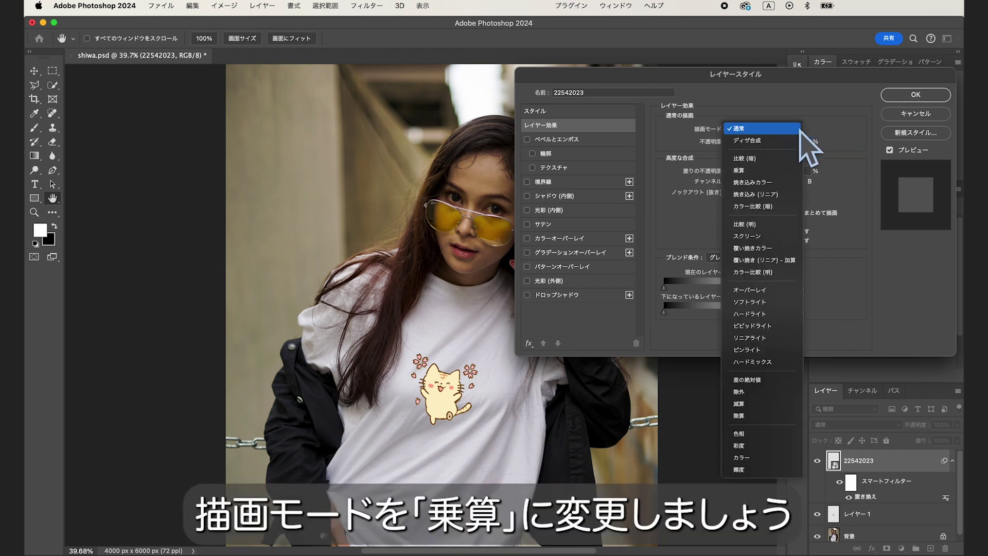
{"action": "left_click", "coordinate": [768, 170]}
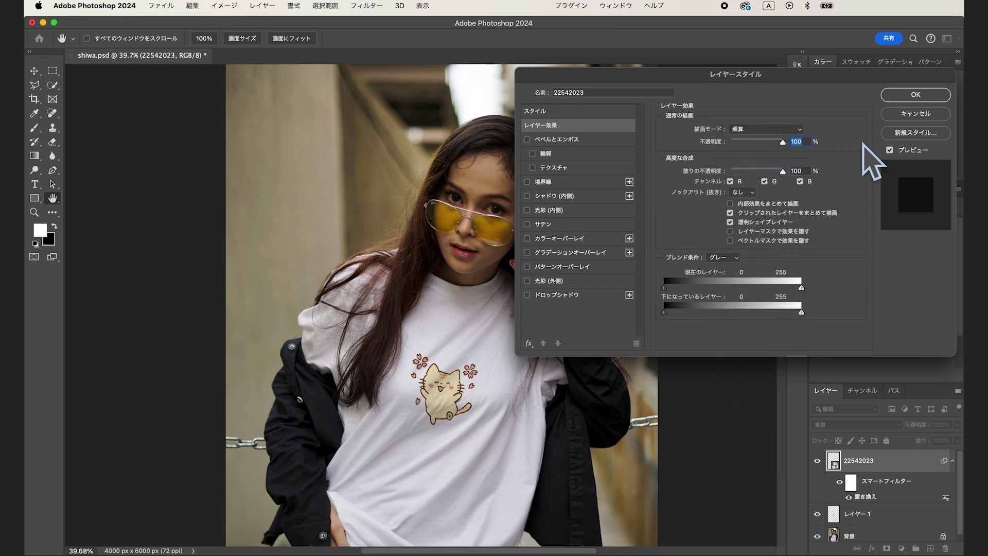
{"action": "left_click", "coordinate": [915, 94]}
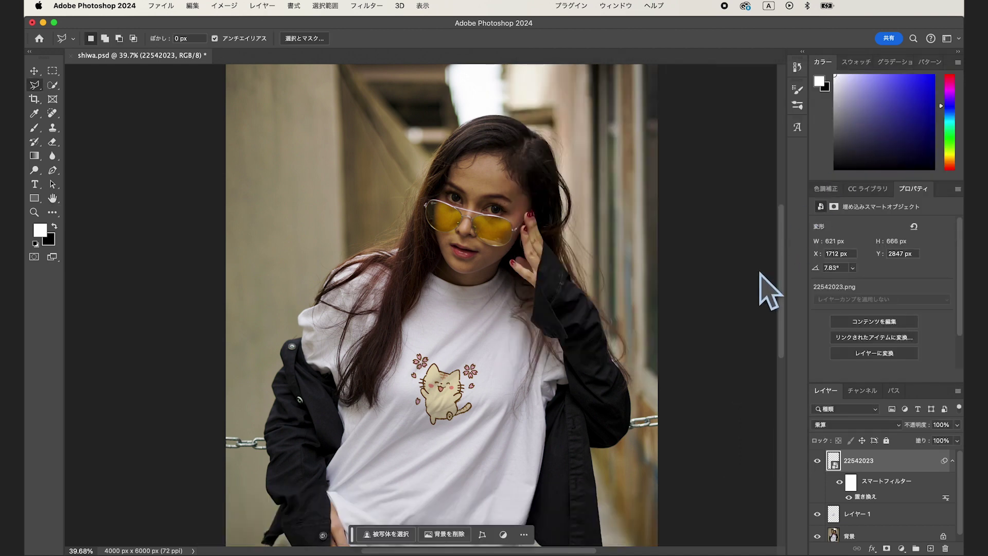